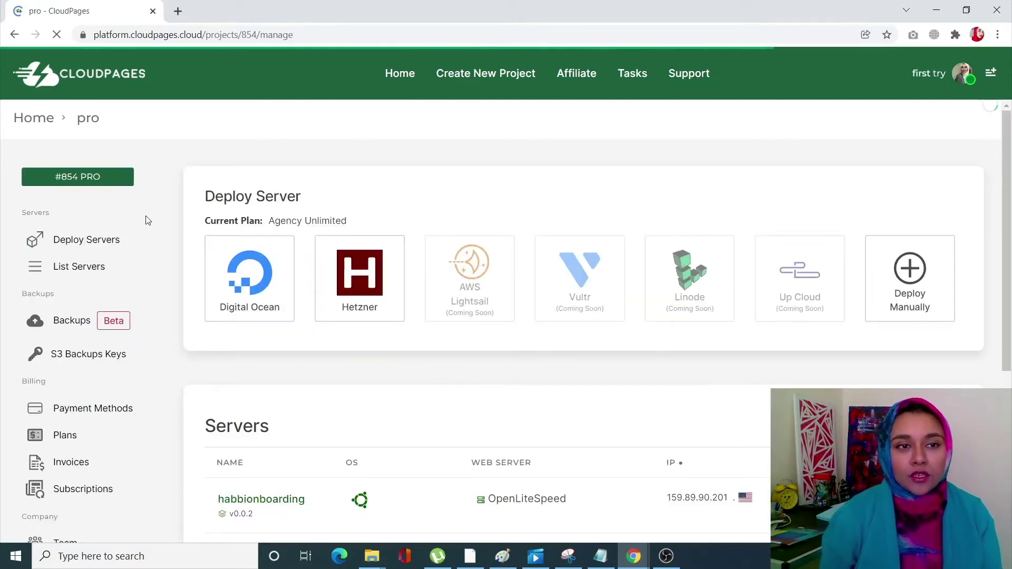
- Open the asmademo server from the server list and show its hosted websites
click(79, 267)
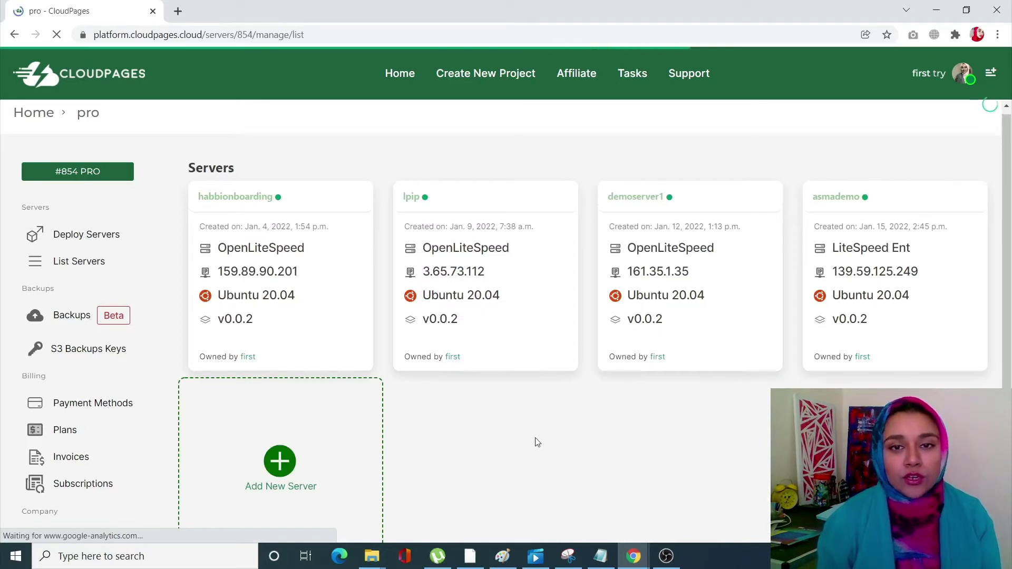
scroll(559, 448, down, 1)
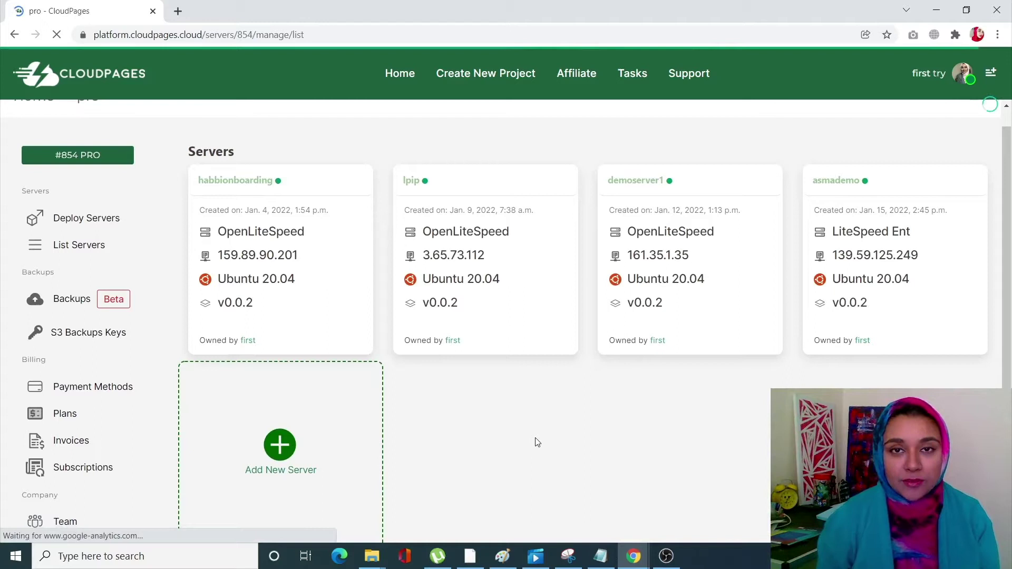
click(839, 182)
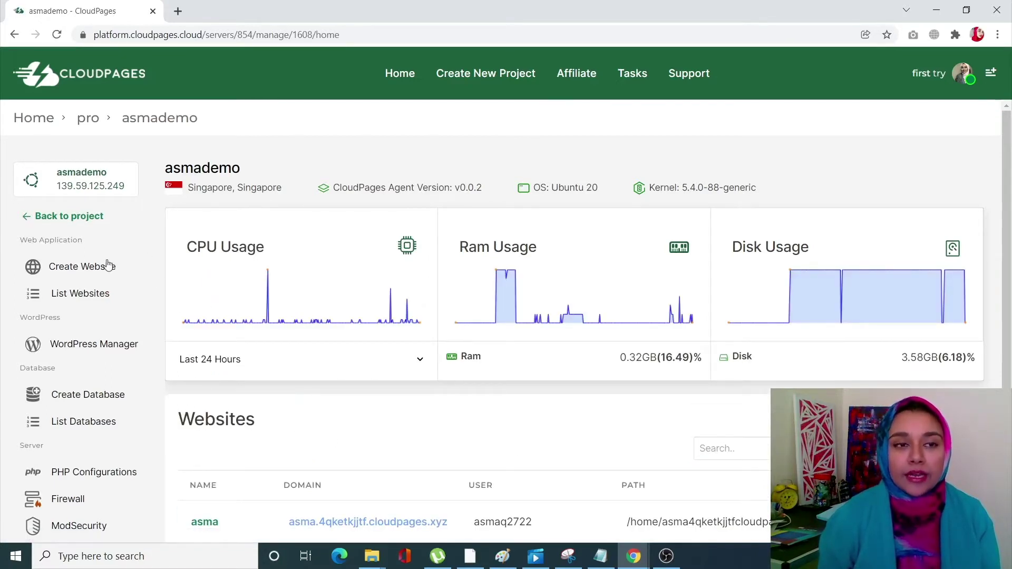
click(104, 304)
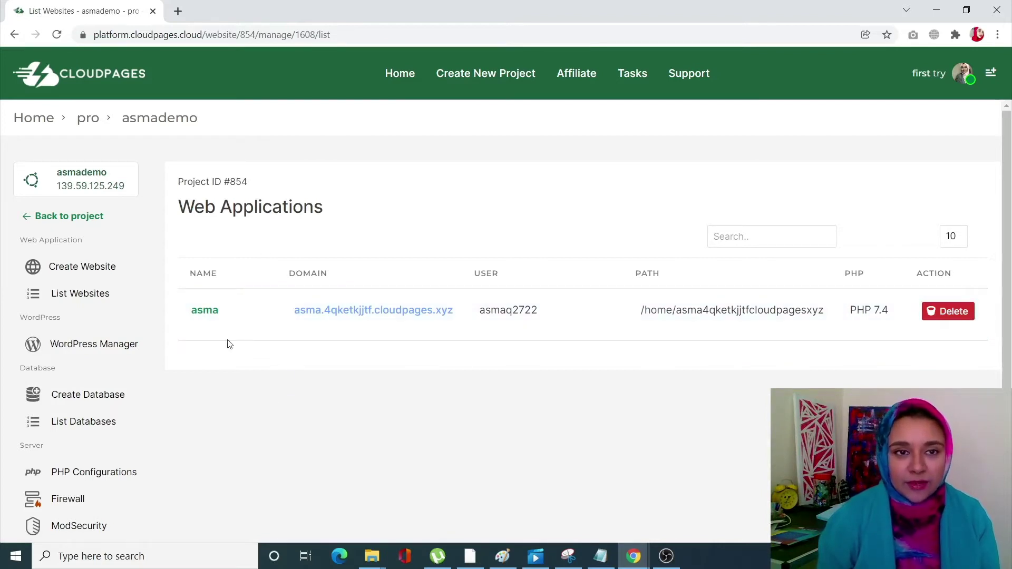
- Open the asma website's management page and go to its Cron Jobs section
click(202, 313)
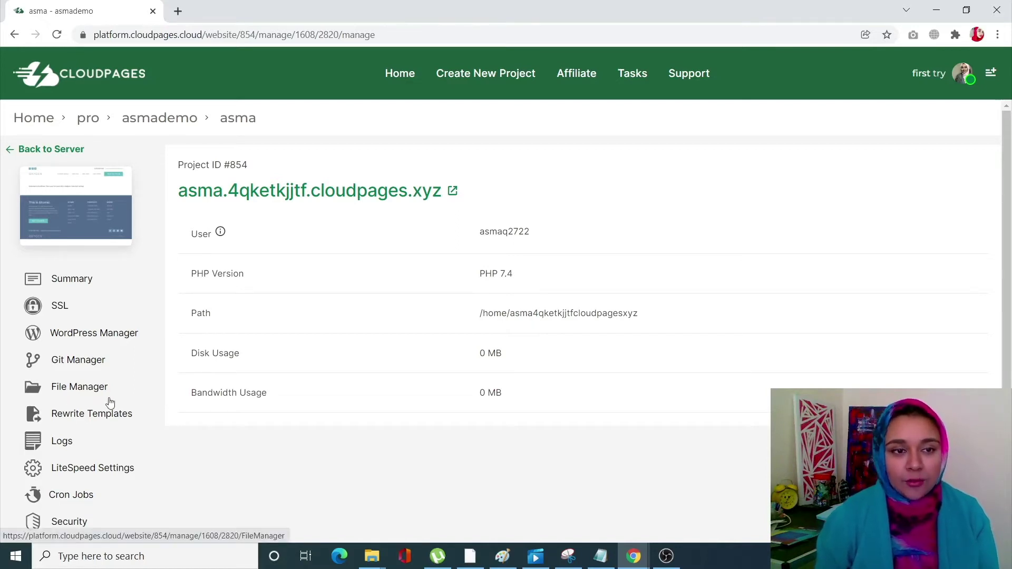
scroll(107, 402, down, 1)
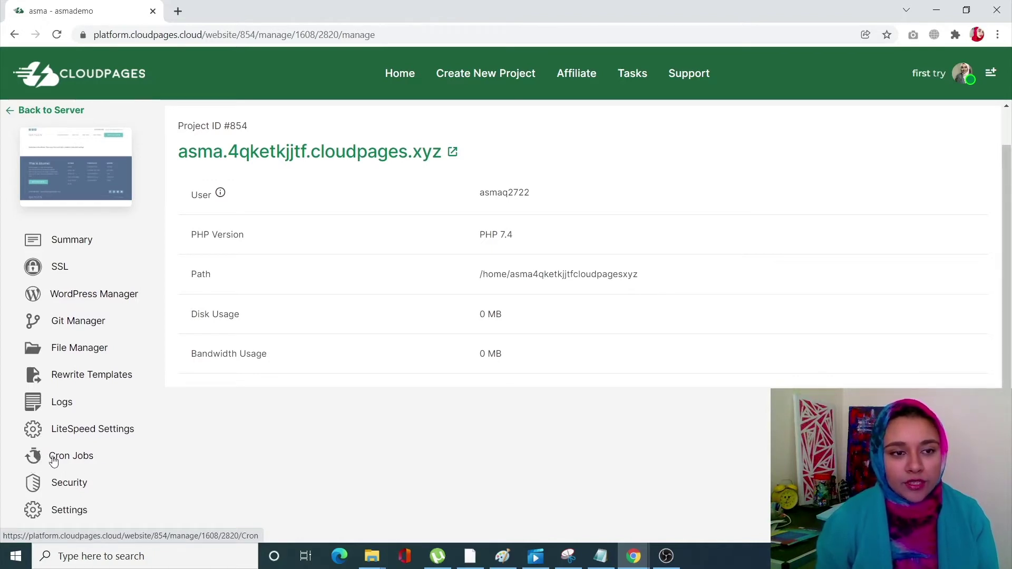
click(53, 460)
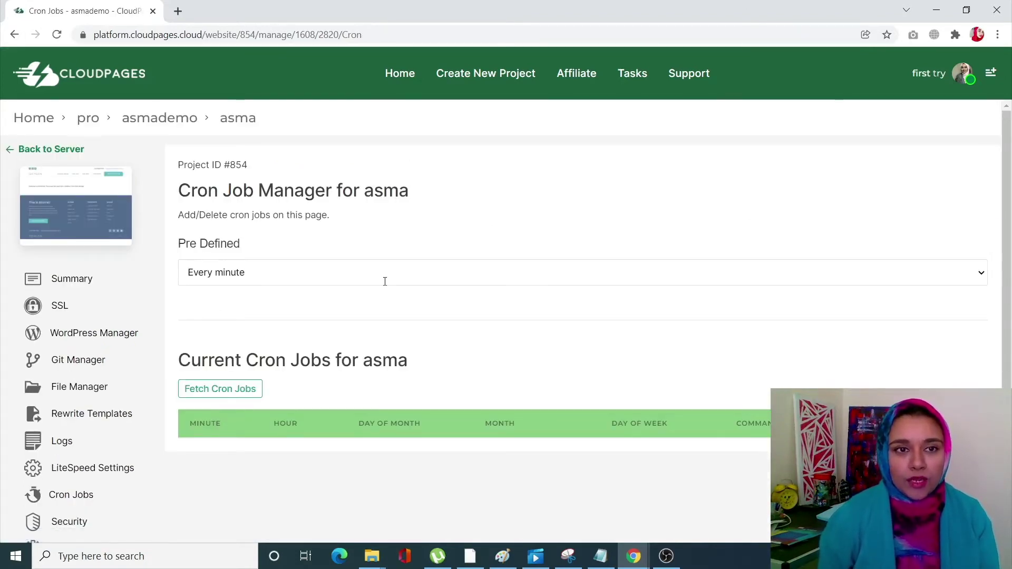
- Choose the predefined Every 5 minutes schedule, confirming Minute reads */5
scroll(385, 281, down, 1)
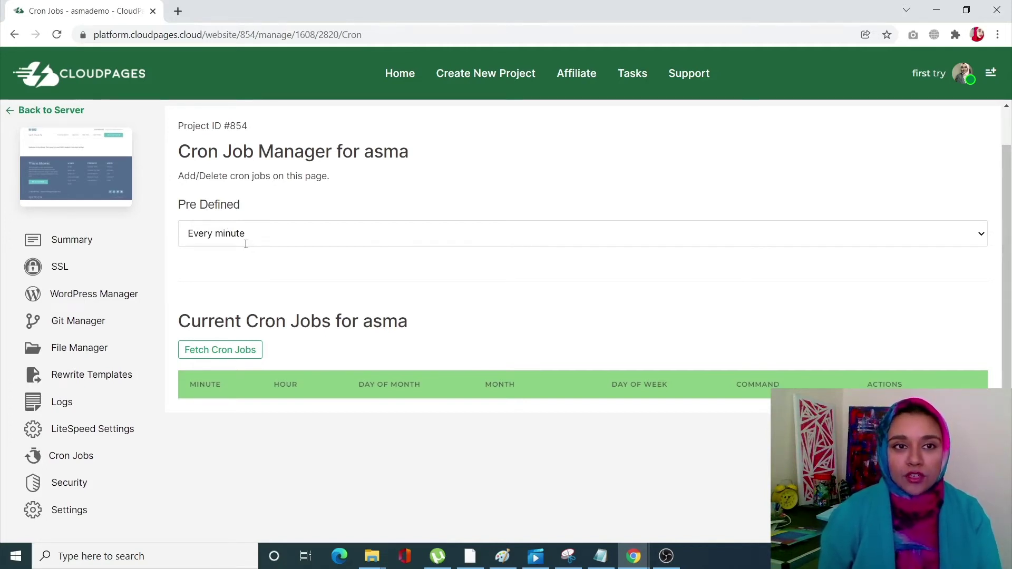
click(269, 237)
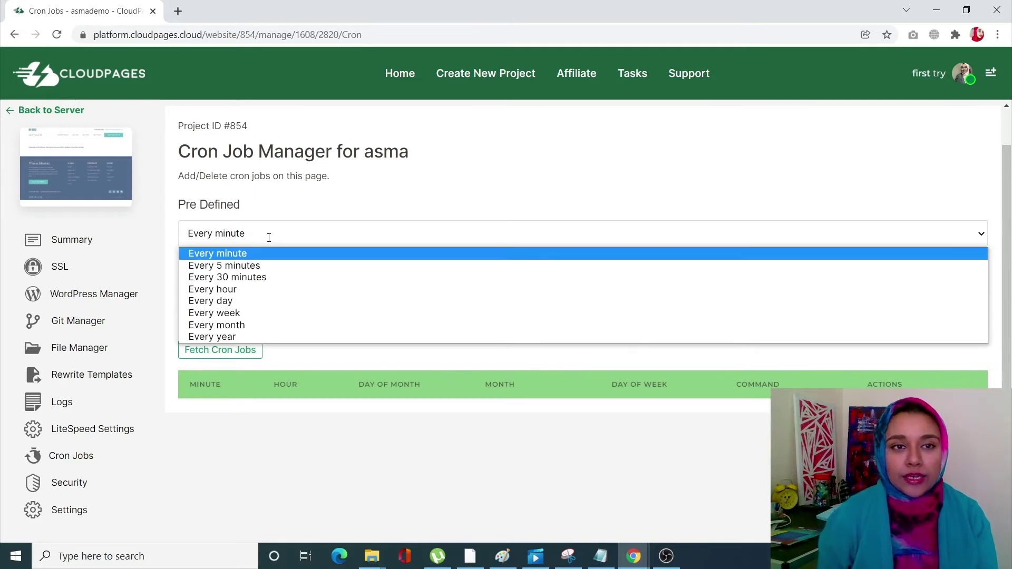
click(267, 272)
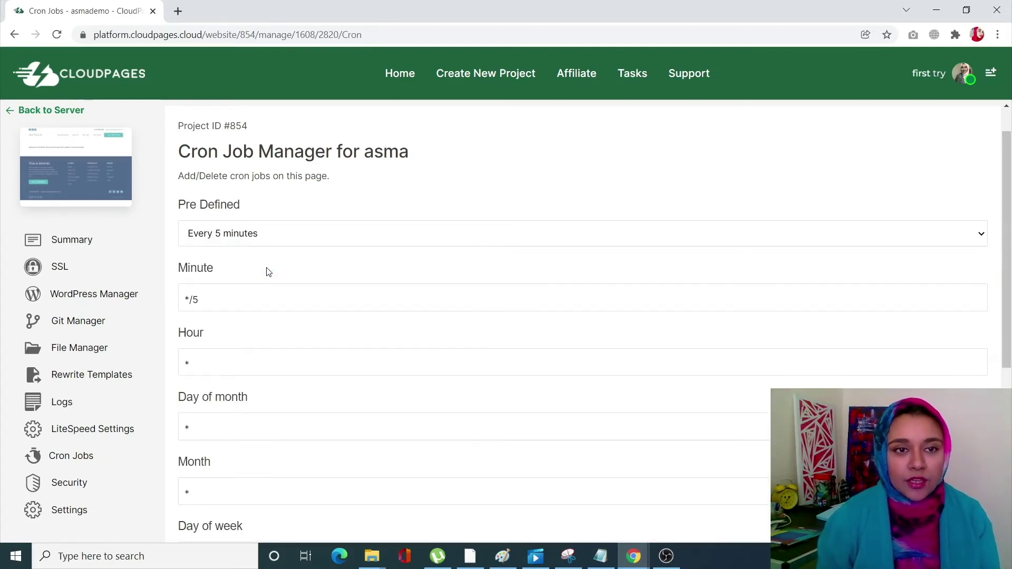
scroll(266, 271, down, 2)
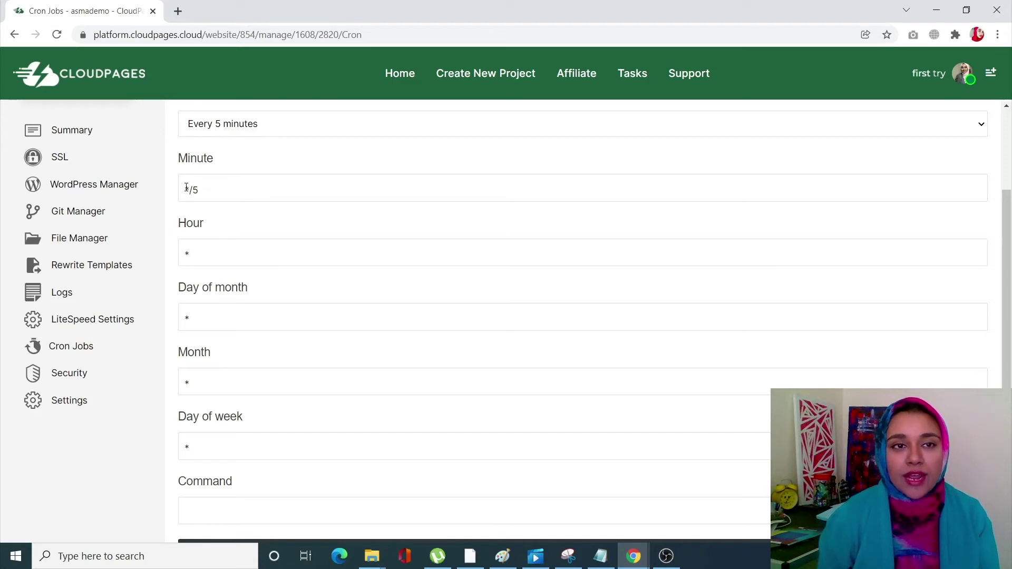
click(216, 196)
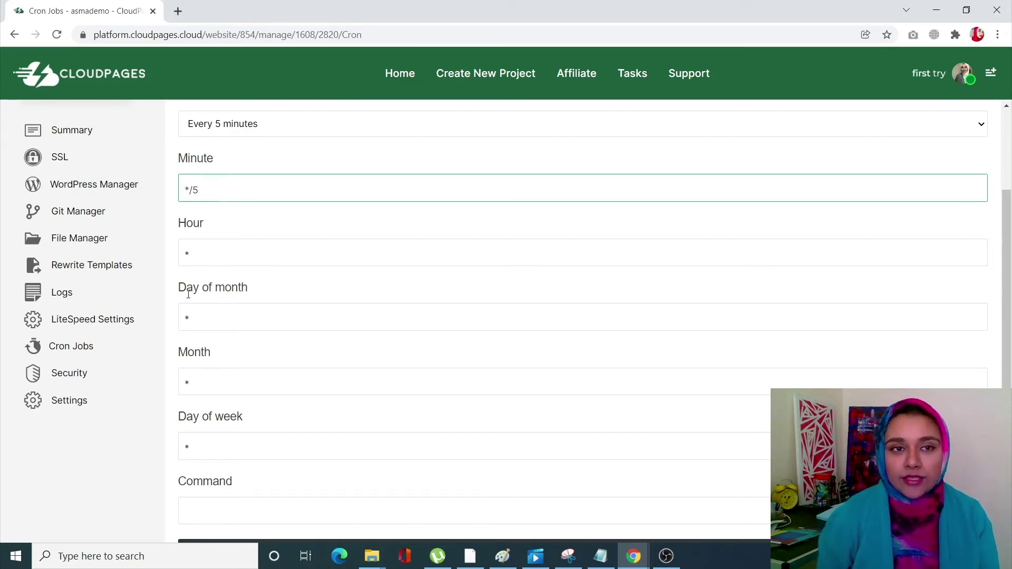
scroll(465, 311, down, 3)
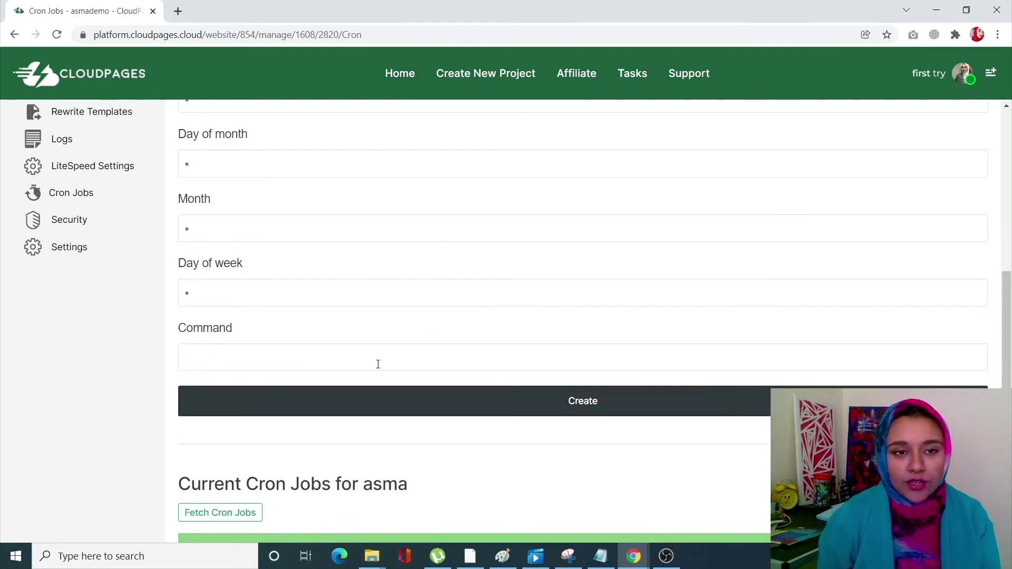
- Paste 'touch /home/asma4qketkjjtfcloudpagesxyz/asma.txt' into the cron job's Command field
click(321, 364)
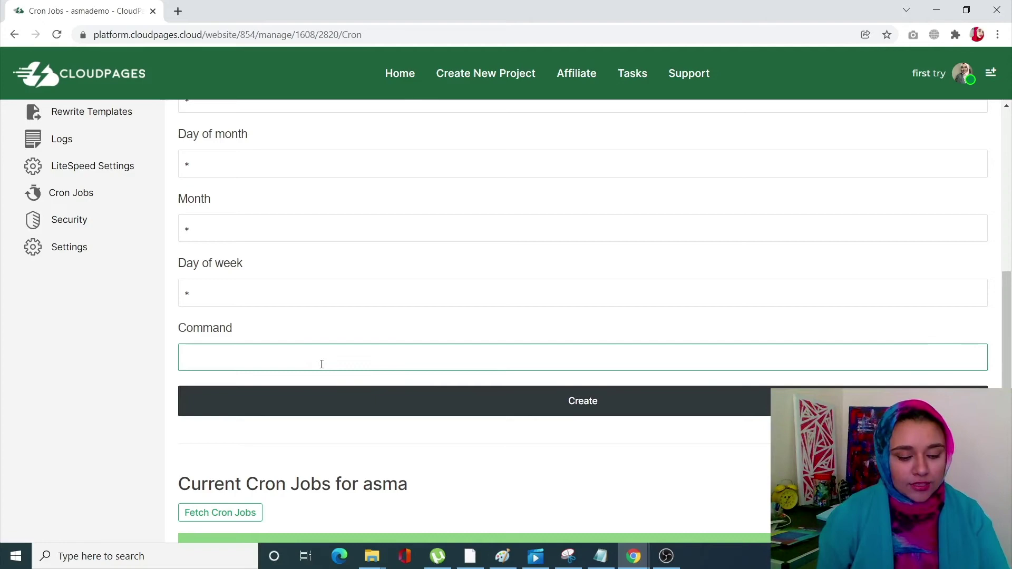
key(ctrl+v)
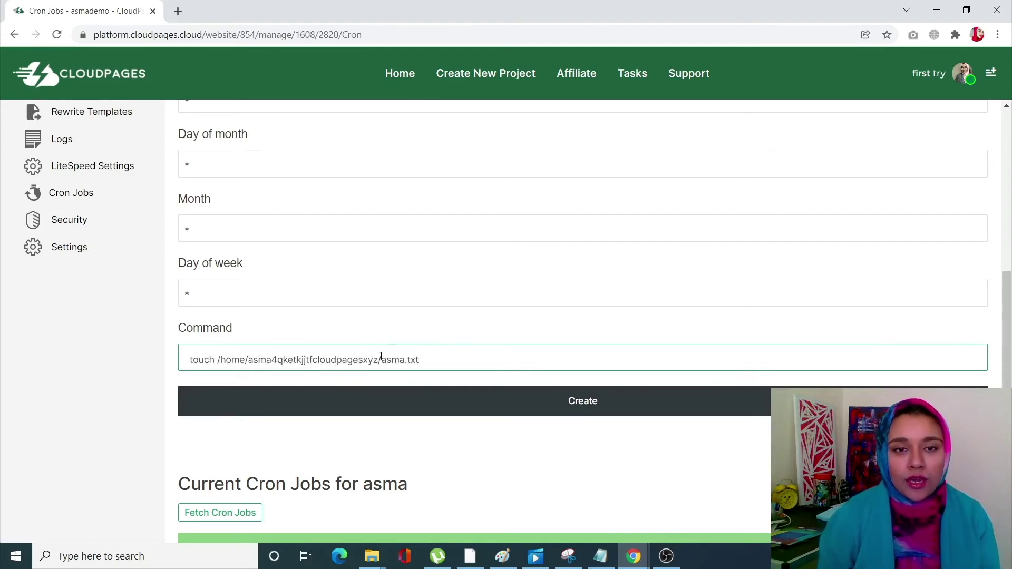
double_click(424, 353)
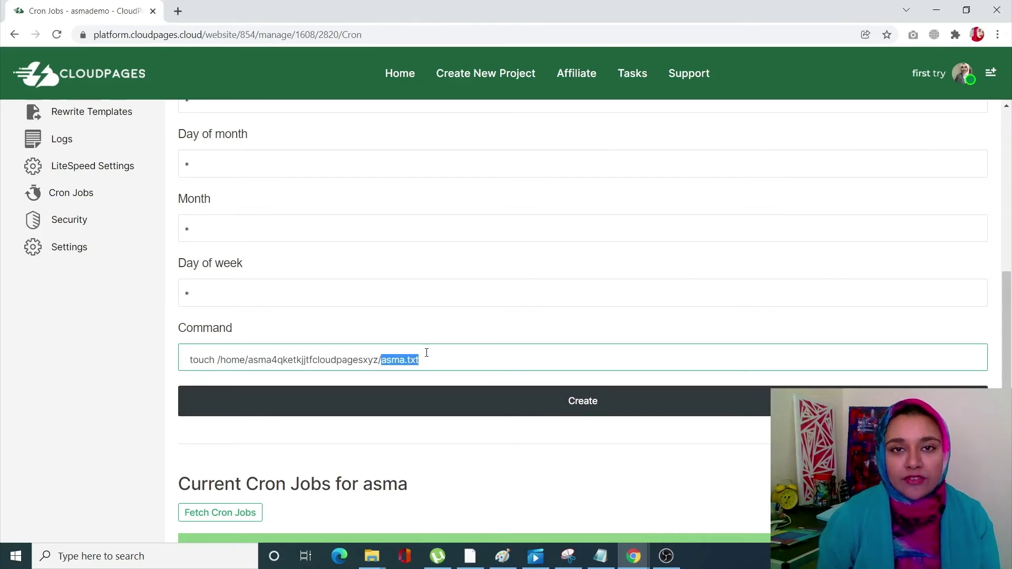
click(427, 341)
scroll(423, 335, up, 4)
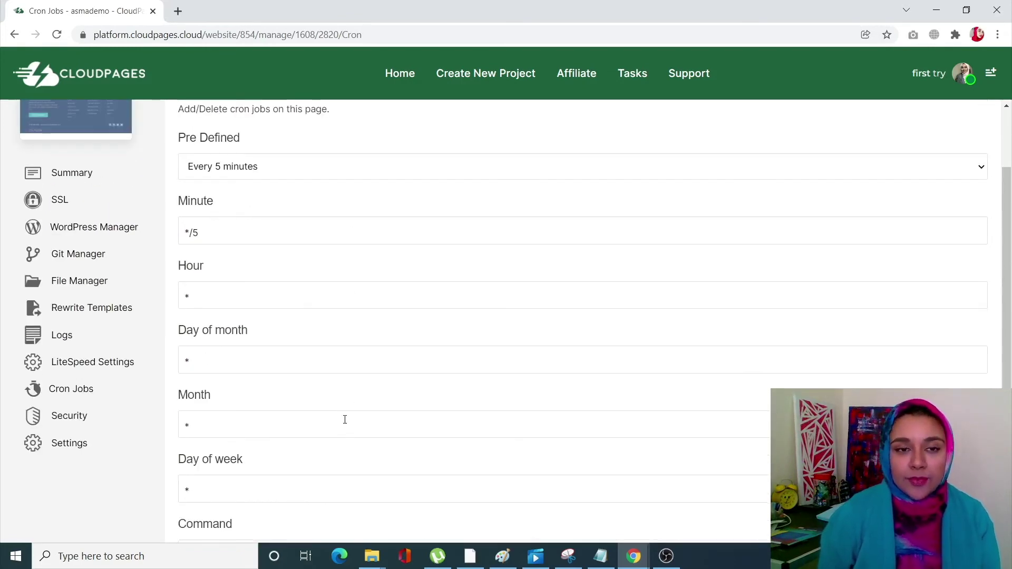
scroll(343, 418, down, 4)
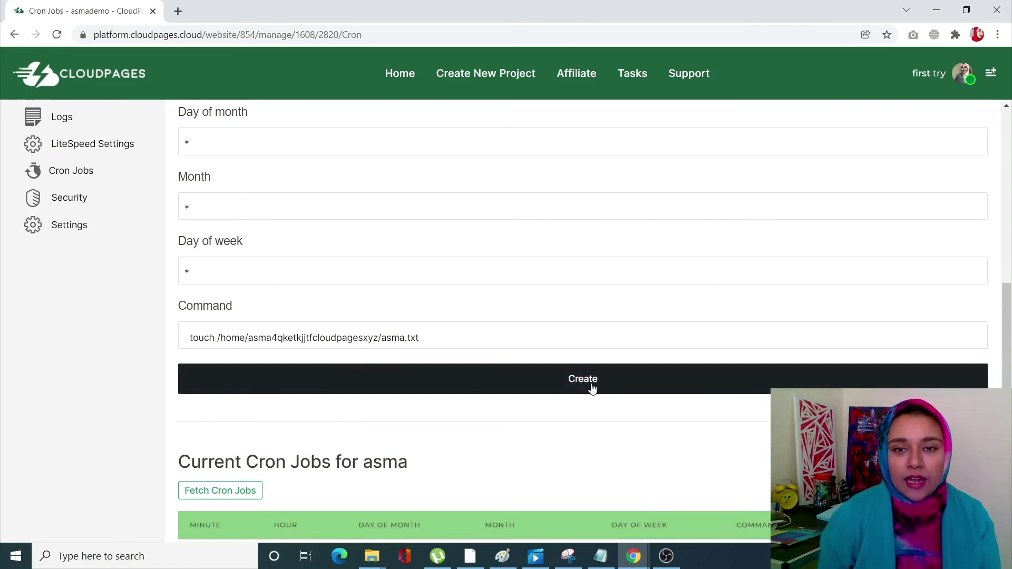
- Create the cron job and scroll down to its new row under Current Cron Jobs
click(592, 389)
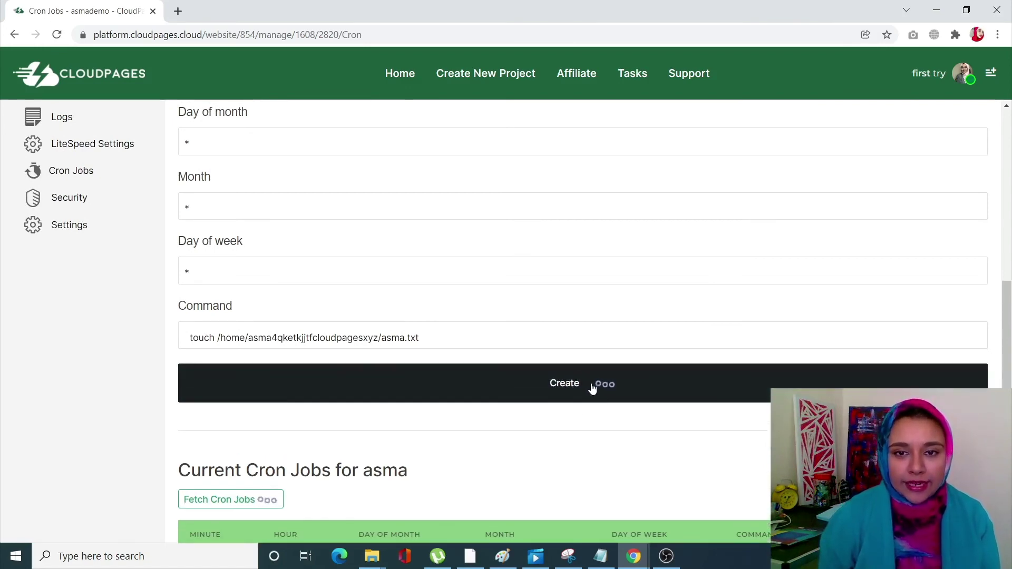
scroll(532, 433, down, 1)
scroll(533, 433, down, 1)
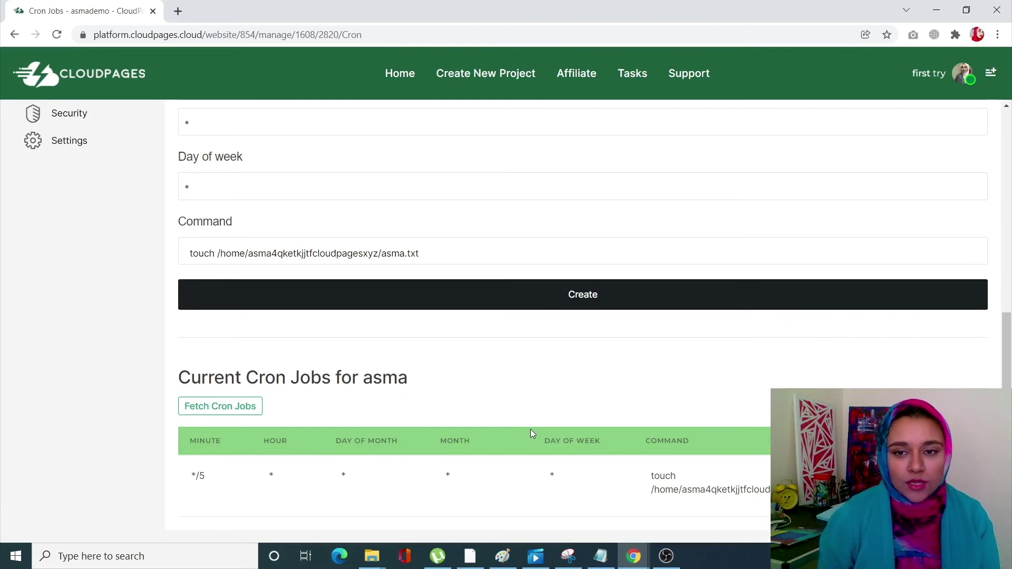